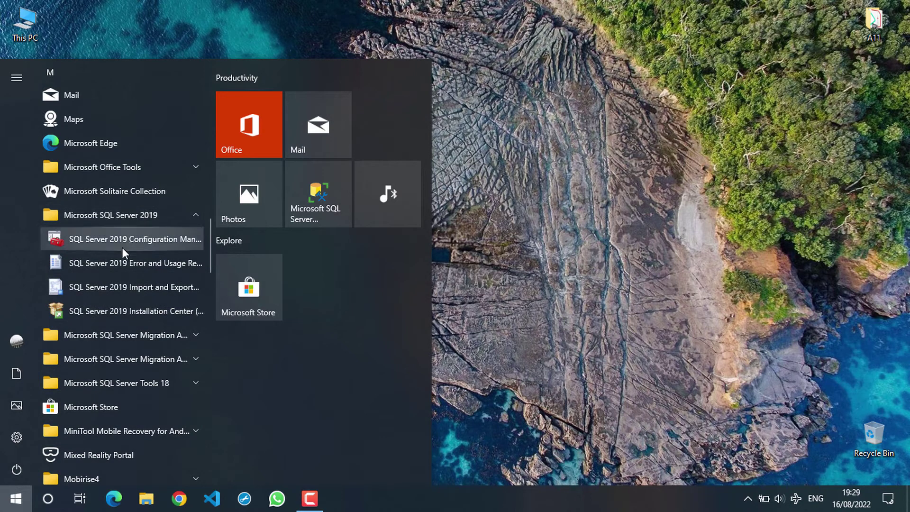
# Start the SQL Server Agent service in SQL Server 2019 Configuration Manager, and close the manager
pyautogui.click(158, 245)
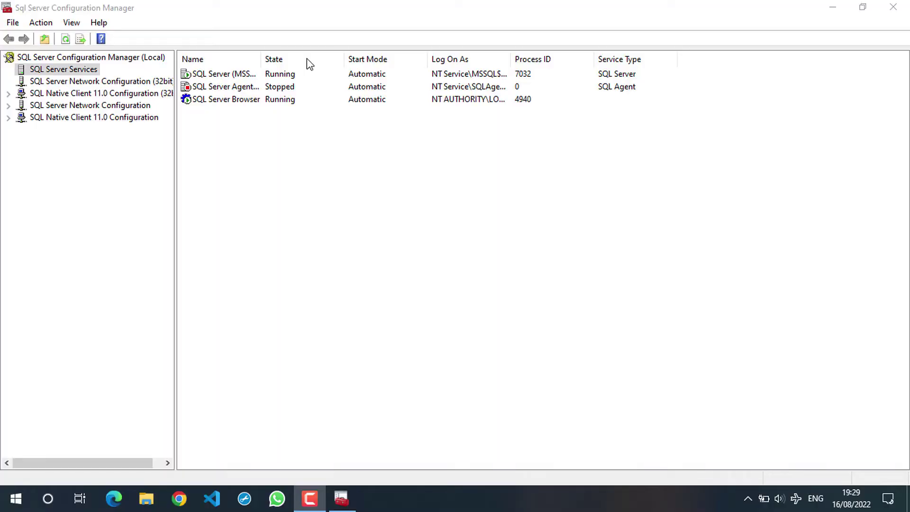
pyautogui.click(264, 76)
pyautogui.click(265, 101)
pyautogui.click(266, 91)
pyautogui.rightClick(266, 92)
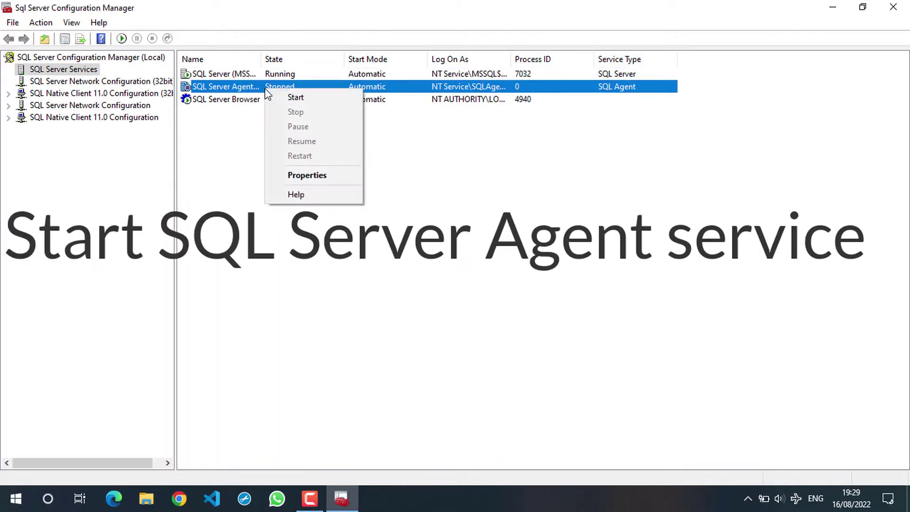
pyautogui.click(294, 97)
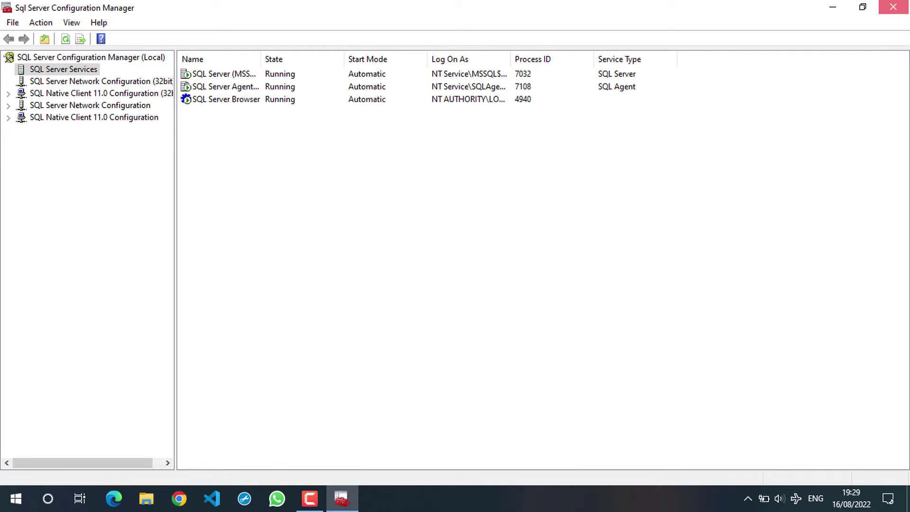
pyautogui.click(892, 7)
# Open SQL Server Management Studio and connect to the MSSQL database engine with SQL Server Authentication, entering the sa login and its password
pyautogui.press('super')
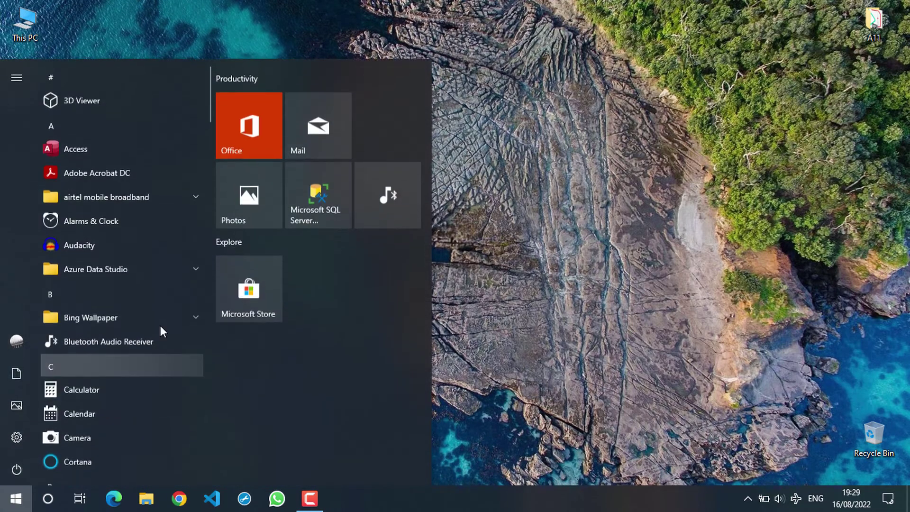
pyautogui.click(337, 213)
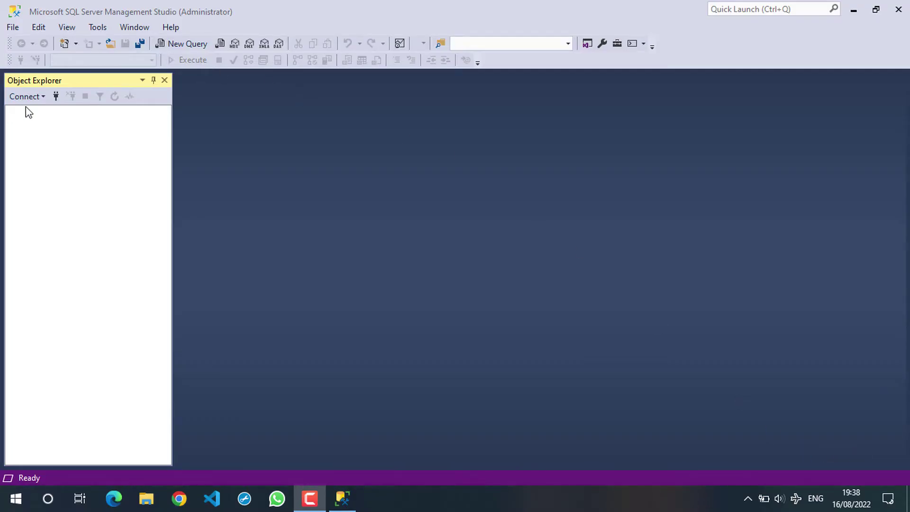
pyautogui.click(52, 97)
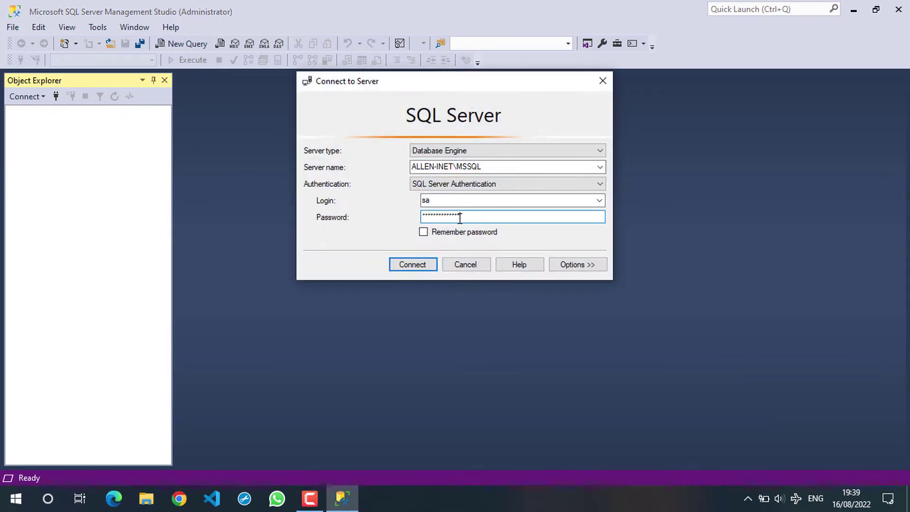
pyautogui.press('Return')
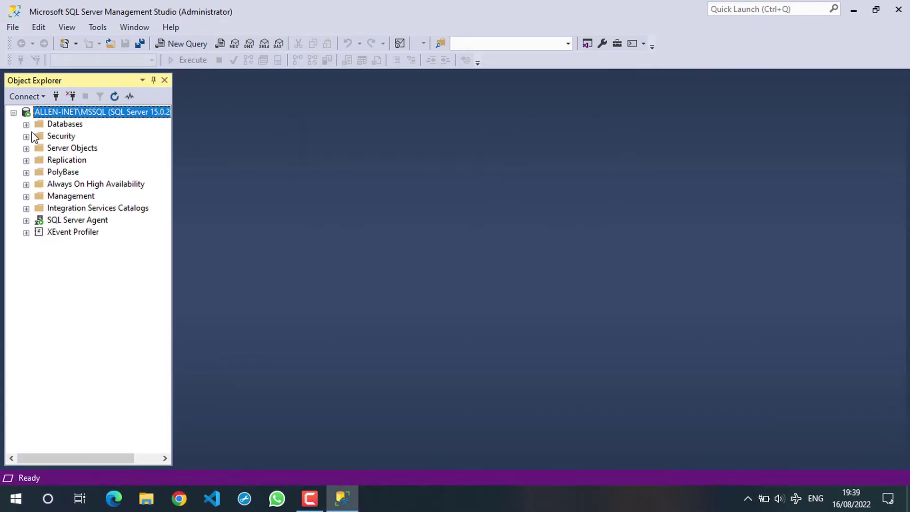
# Create a new maintenance plan named Backup in the server's Management > Maintenance Plans folder
pyautogui.click(26, 196)
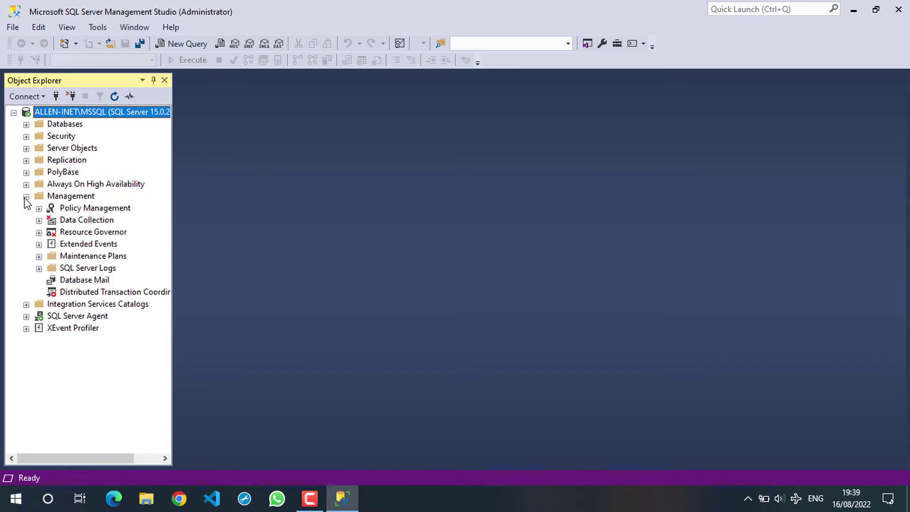
pyautogui.click(39, 256)
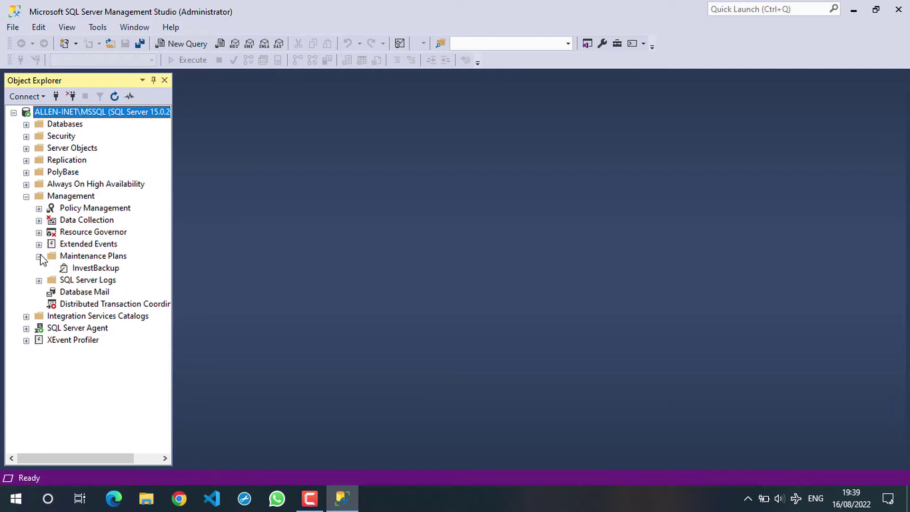
pyautogui.click(92, 258)
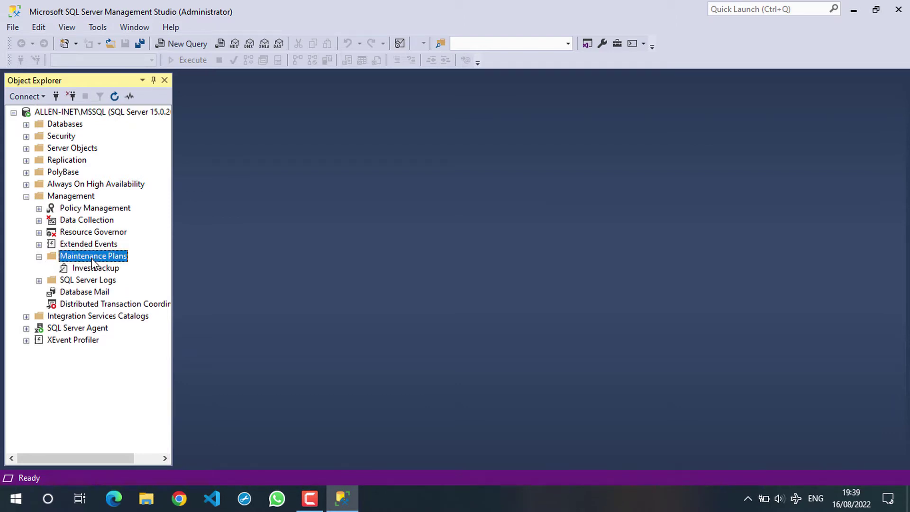
pyautogui.rightClick(92, 258)
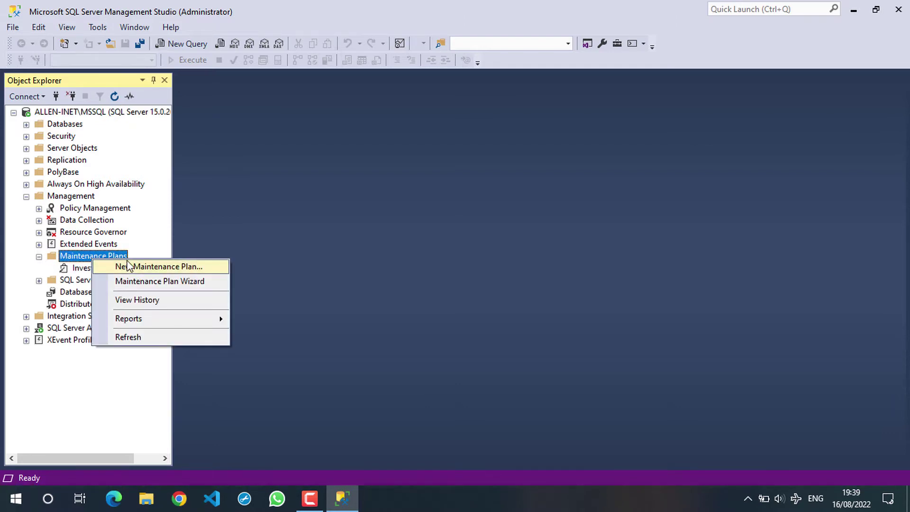
pyautogui.click(128, 266)
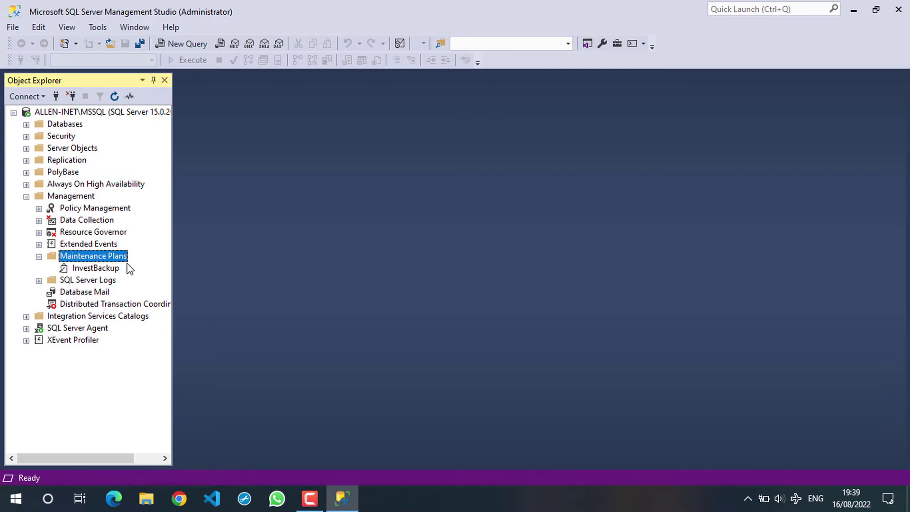
pyautogui.write('Backup')
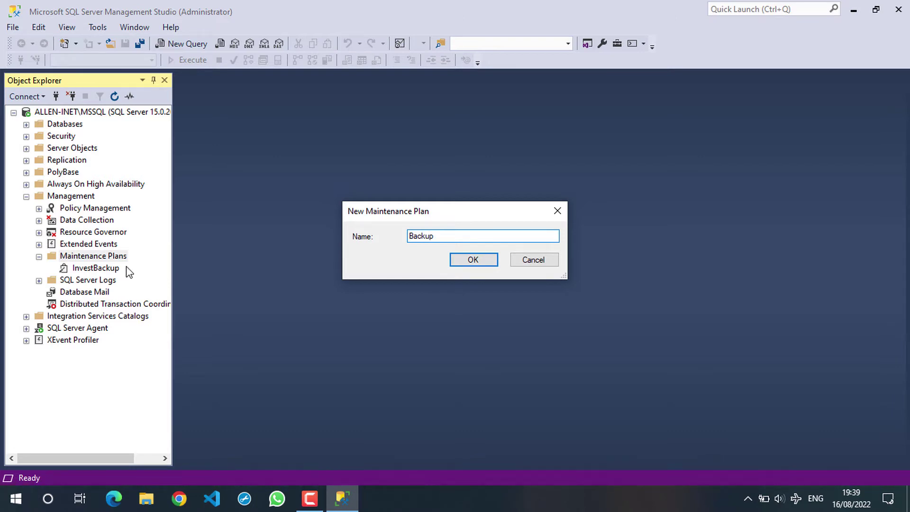
pyautogui.click(479, 256)
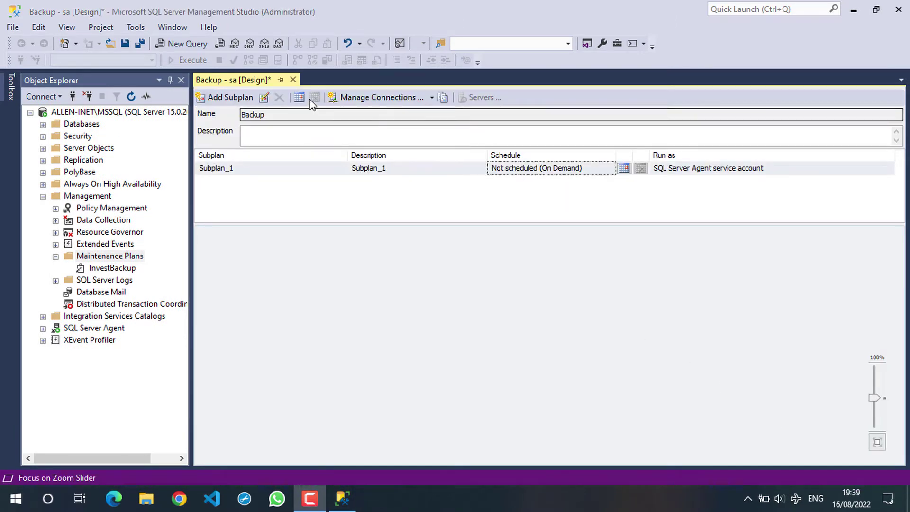
# Schedule Subplan_1 to occur daily, once at 12:30:00, with no end date
pyautogui.click(626, 171)
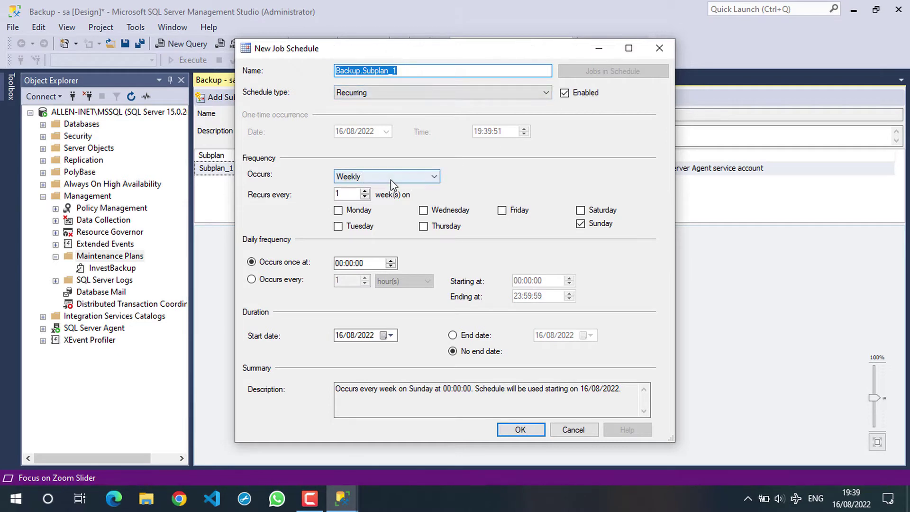
pyautogui.click(355, 176)
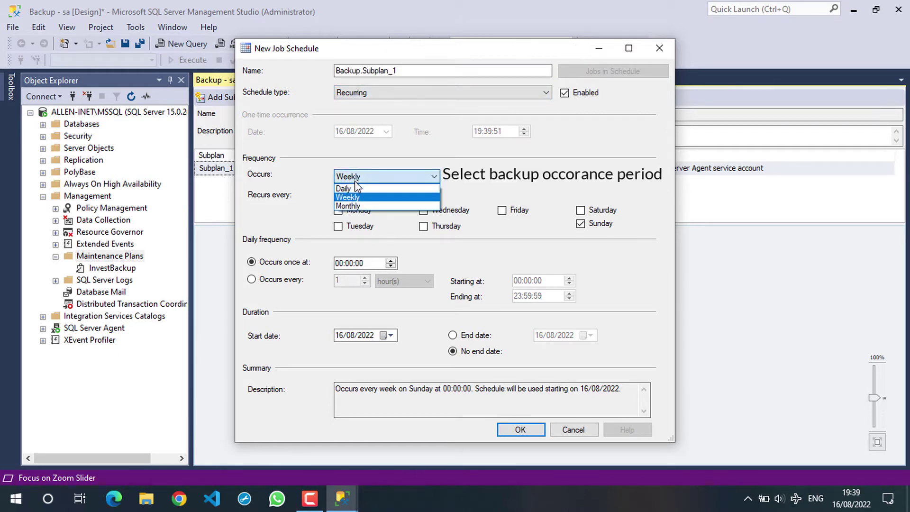
pyautogui.click(355, 186)
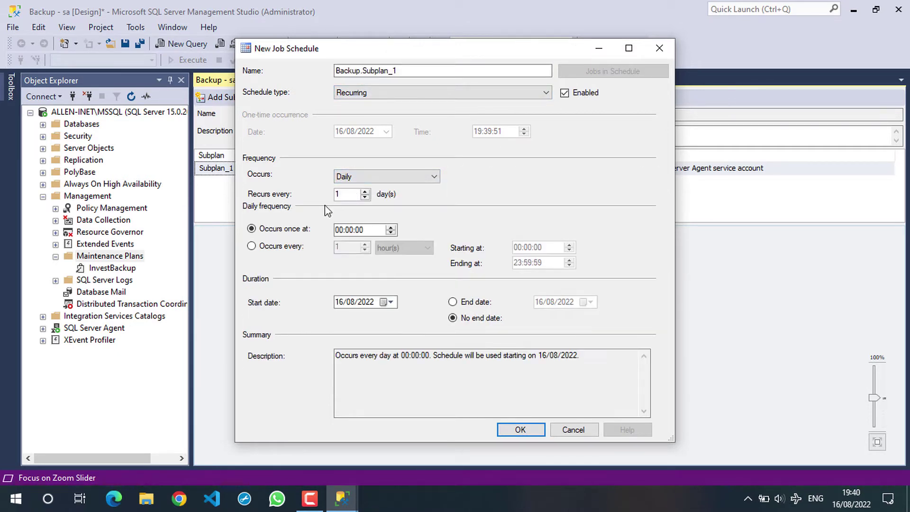
pyautogui.click(341, 229)
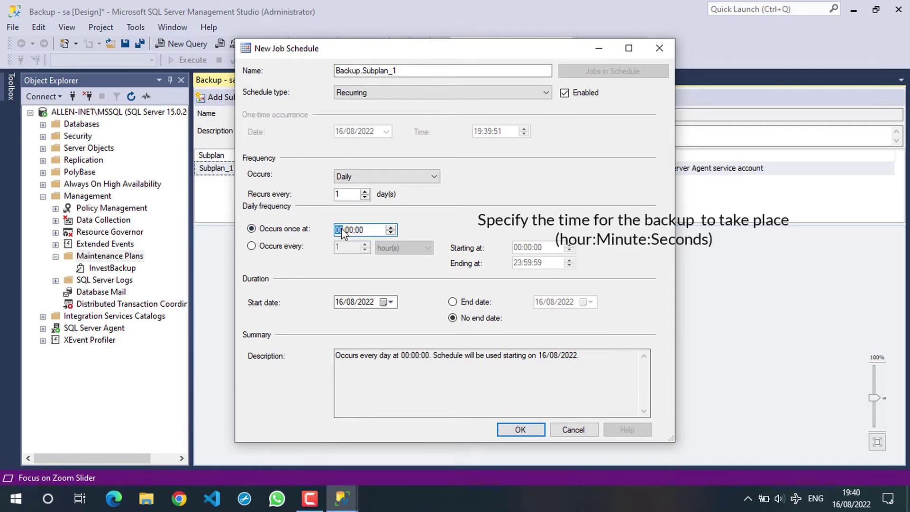
pyautogui.write('12:3')
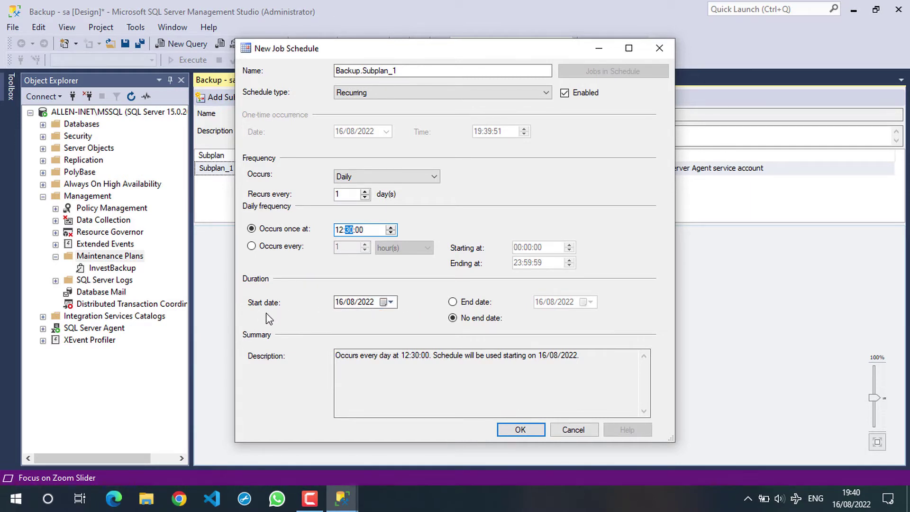
pyautogui.click(452, 302)
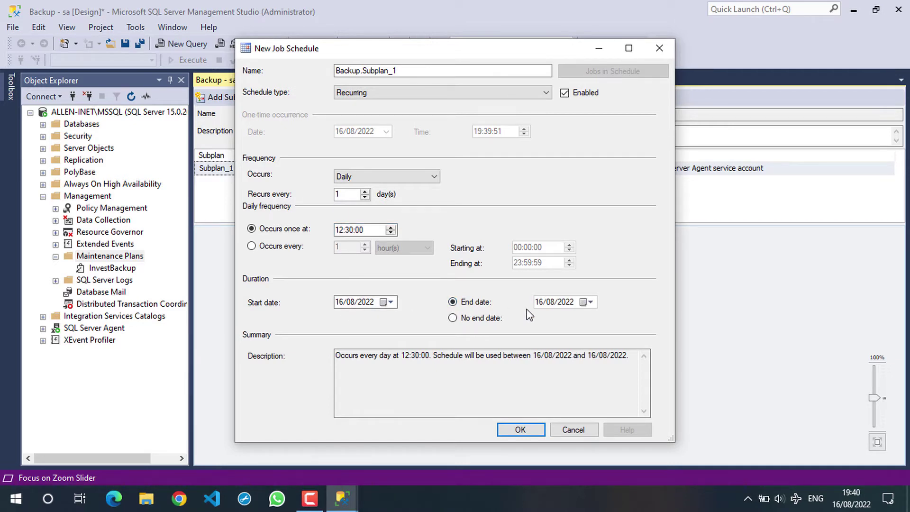
pyautogui.click(465, 317)
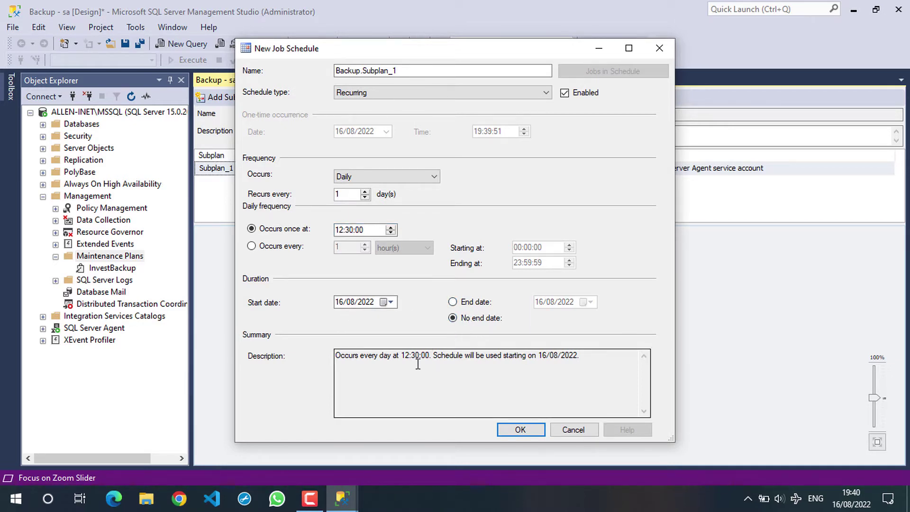
pyautogui.click(508, 432)
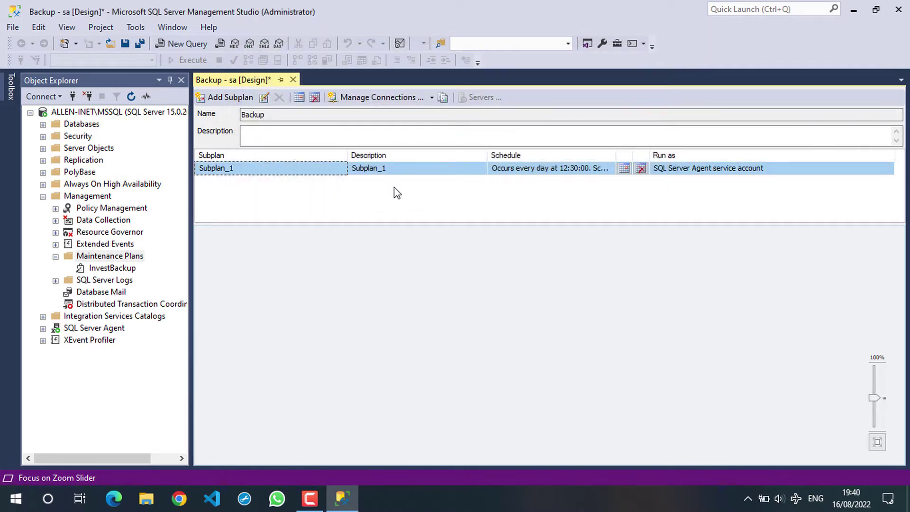
# Add a Back Up Database Task to the plan and place it near the middle of the design surface
pyautogui.click(610, 47)
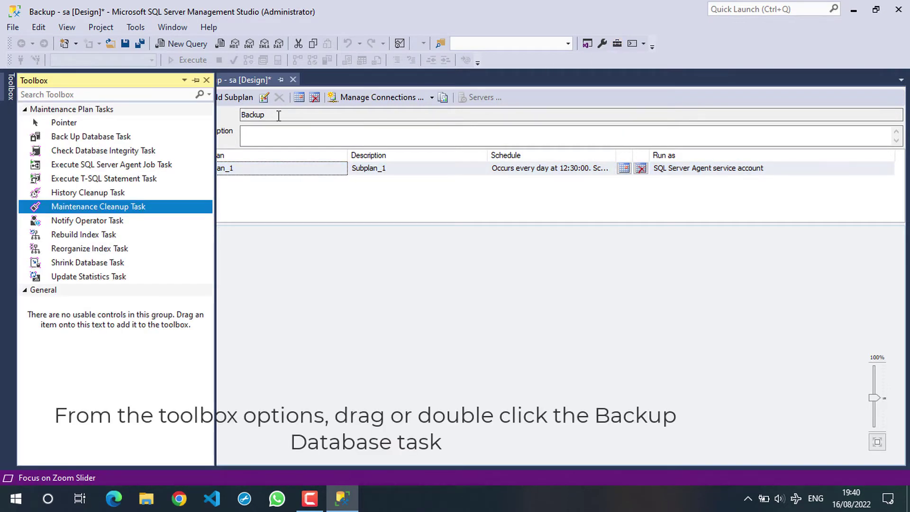
pyautogui.doubleClick(112, 136)
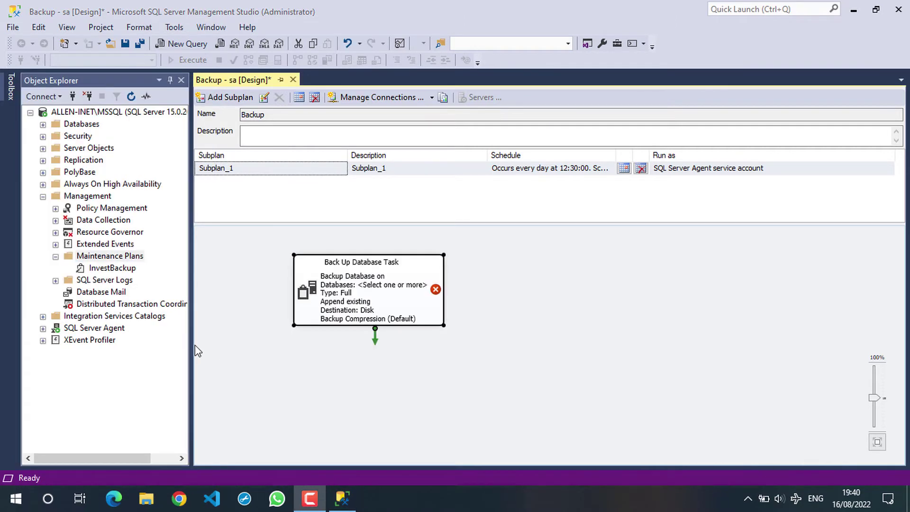
pyautogui.moveTo(338, 303); pyautogui.dragTo(494, 328)
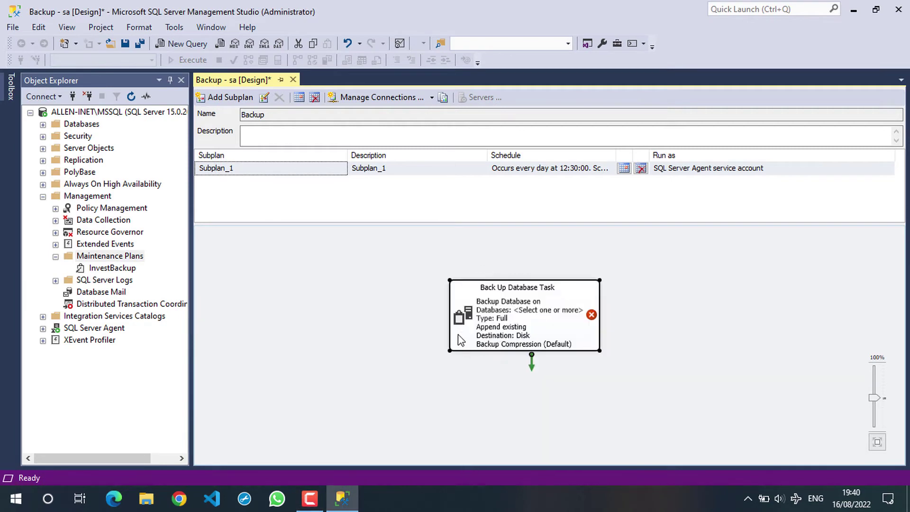
# Edit the Back Up Database Task to make a Full backup of only the investment database
pyautogui.rightClick(456, 310)
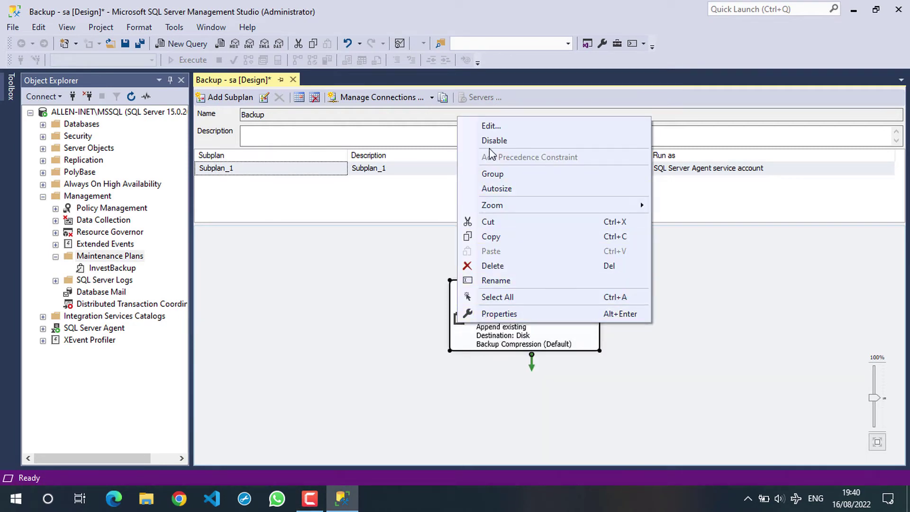
pyautogui.click(497, 129)
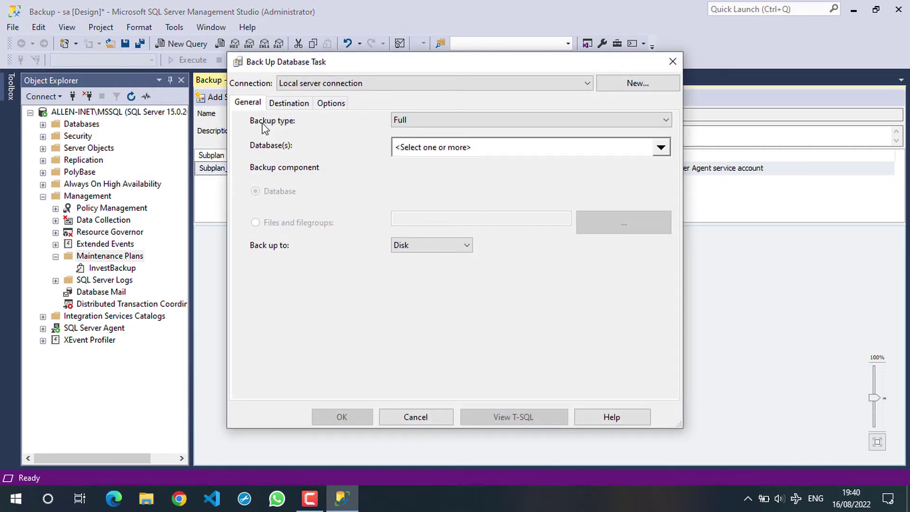
pyautogui.click(409, 122)
pyautogui.click(410, 126)
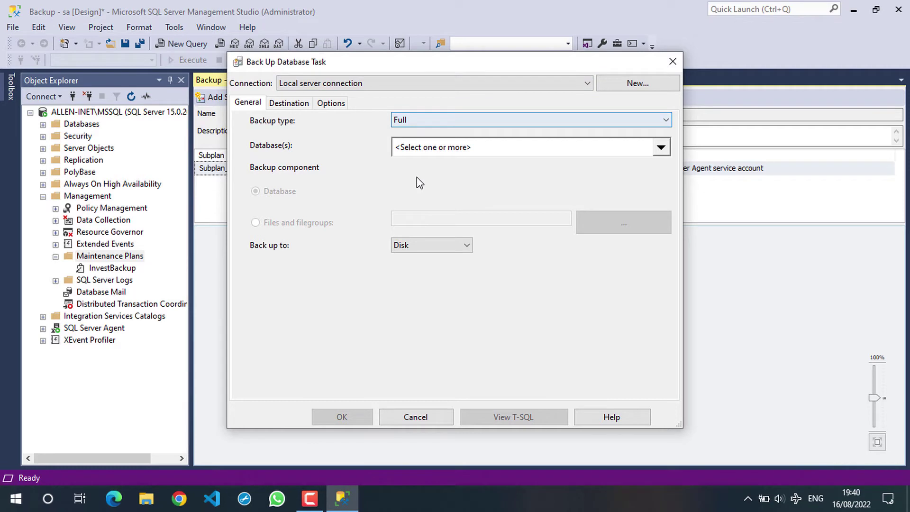
pyautogui.click(417, 149)
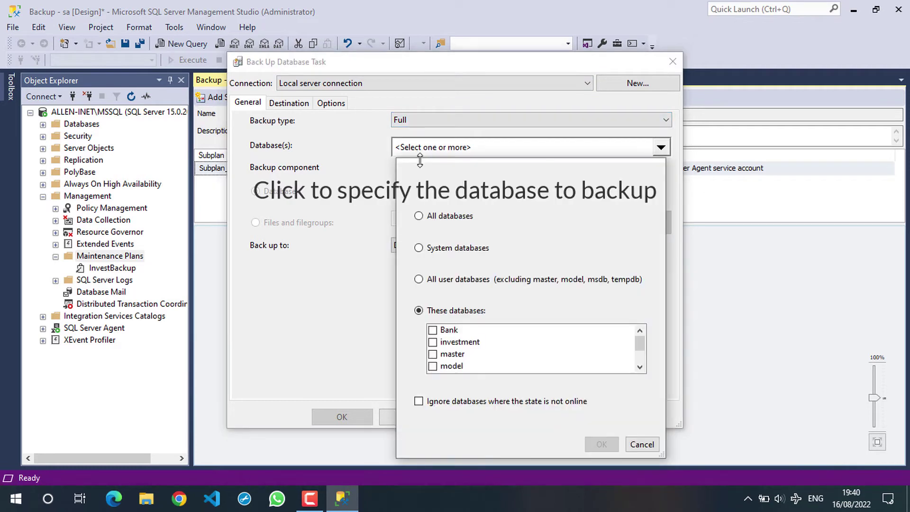
pyautogui.click(451, 343)
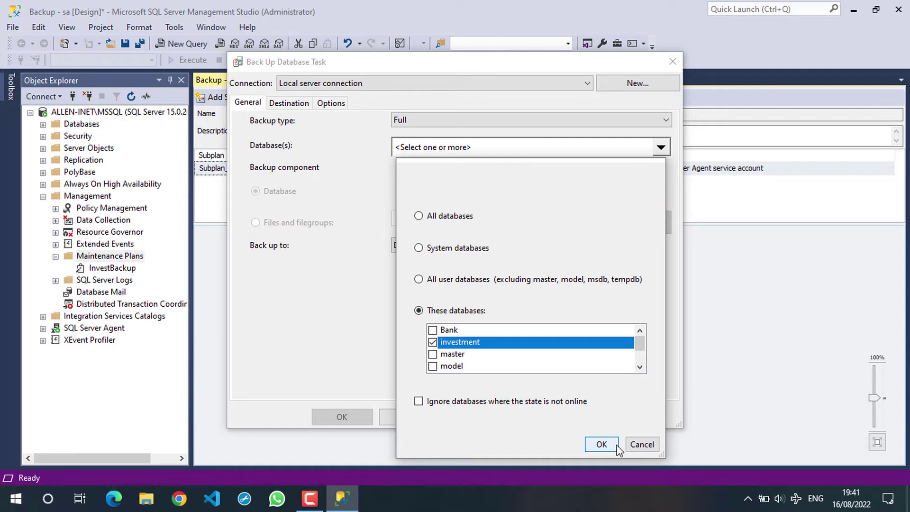
pyautogui.click(601, 444)
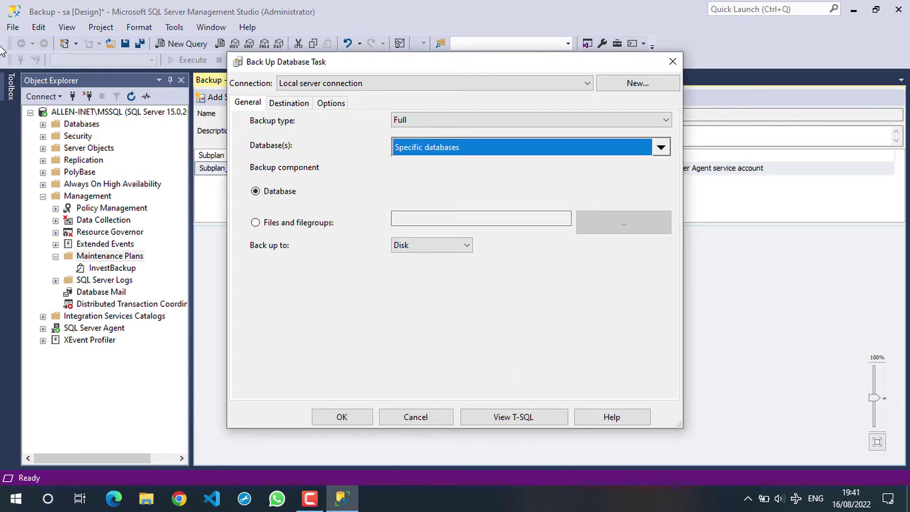
# Set the backup task's destination folder to E:\MSSQL\SQL_BACKUP and accept the task settings
pyautogui.click(304, 105)
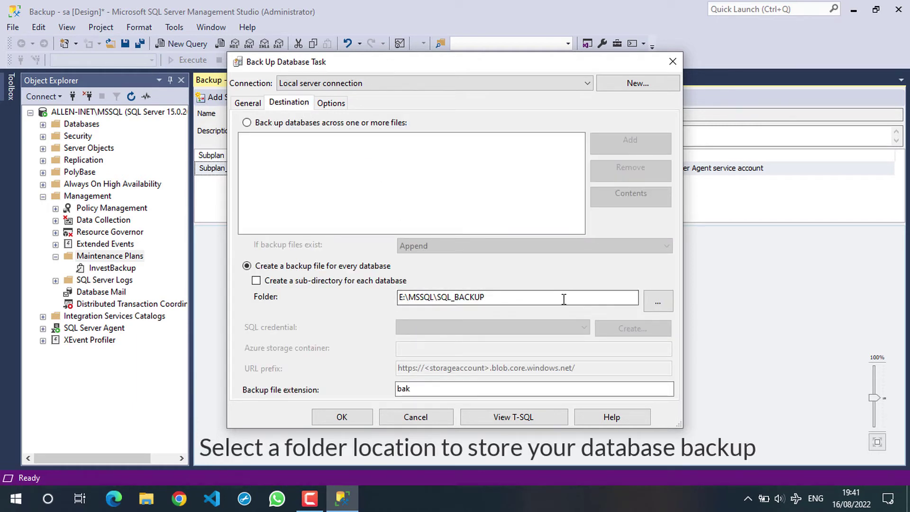
pyautogui.click(649, 307)
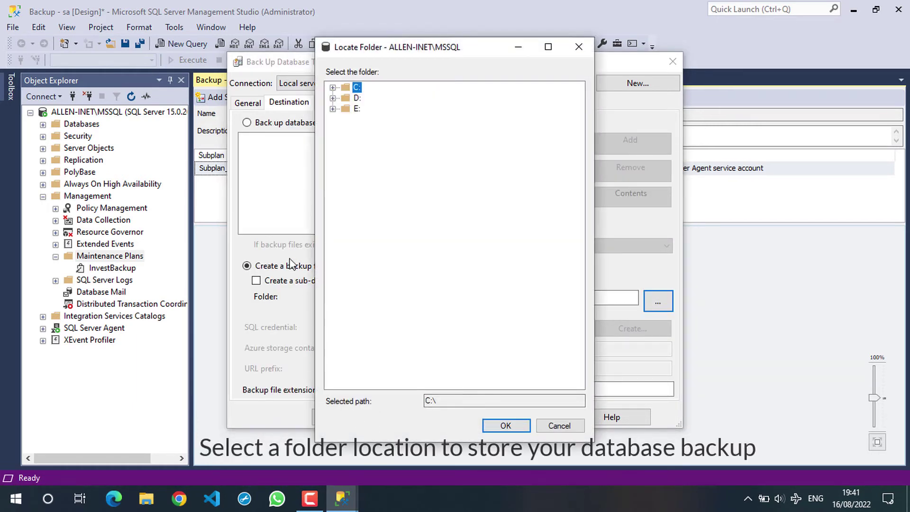
pyautogui.click(332, 109)
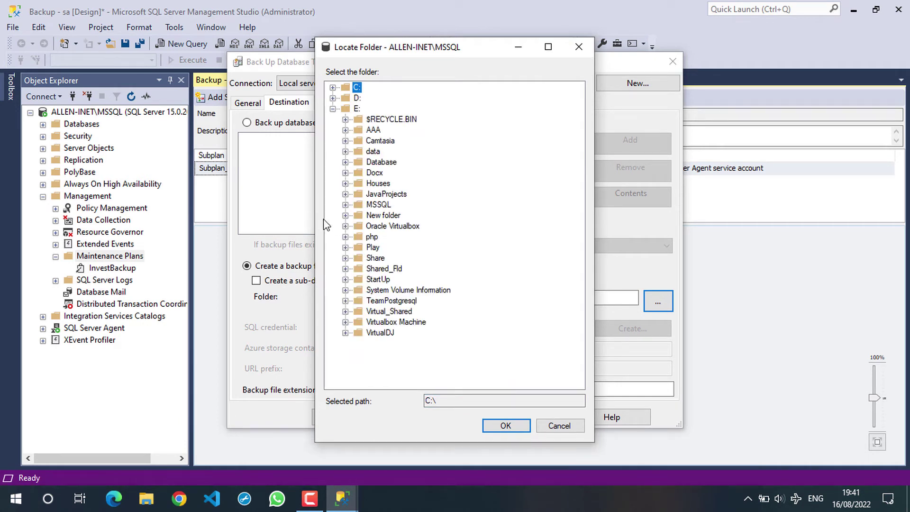
pyautogui.click(345, 204)
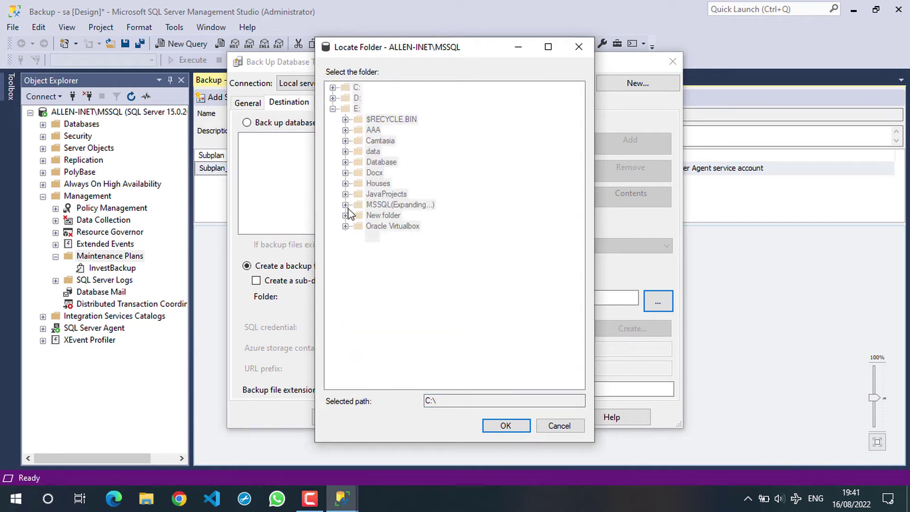
pyautogui.click(387, 215)
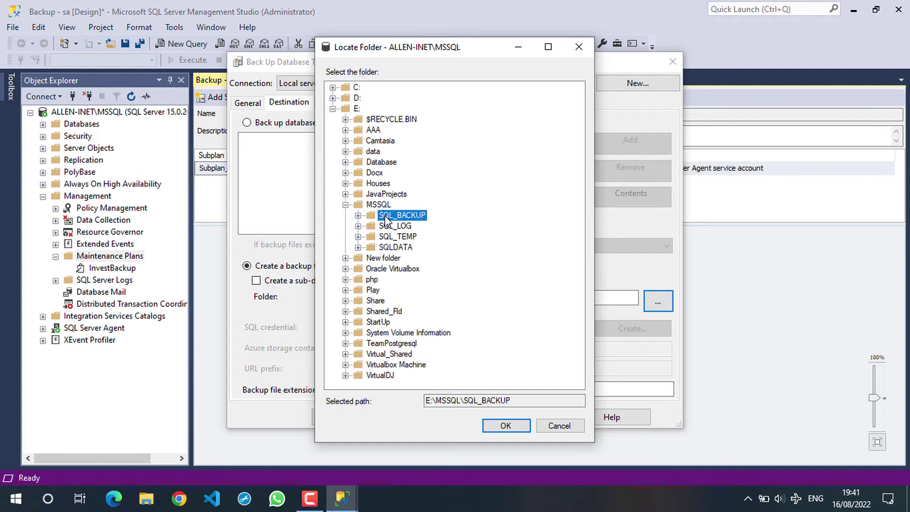
pyautogui.click(483, 426)
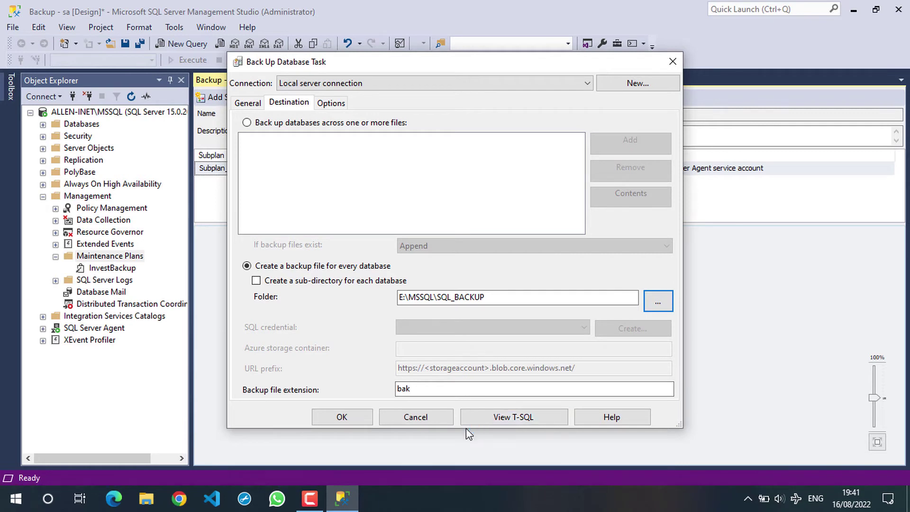
pyautogui.click(341, 418)
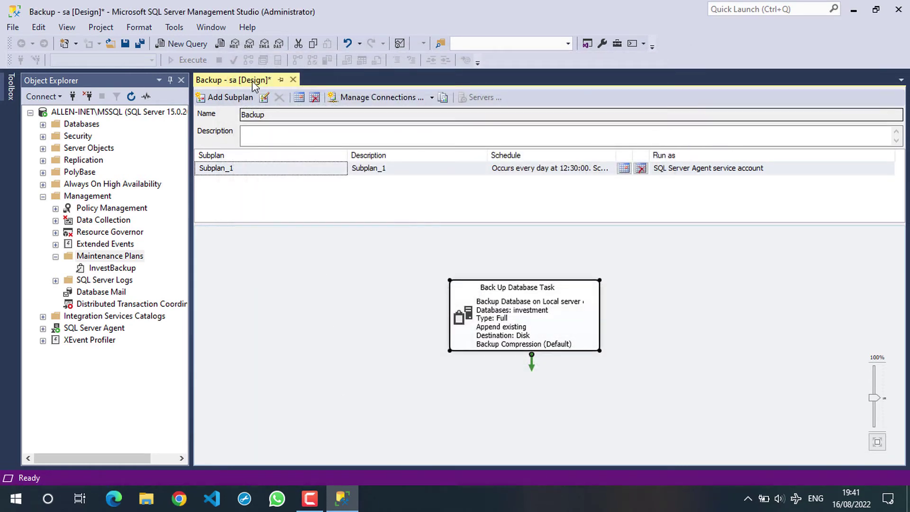
# Save the Backup maintenance plan, close its designer and refresh the server's object tree
pyautogui.click(126, 45)
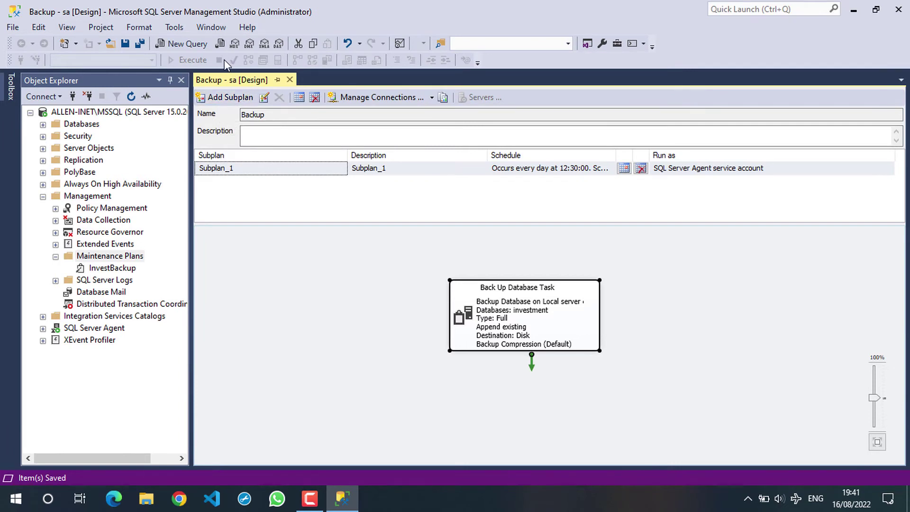
pyautogui.click(290, 79)
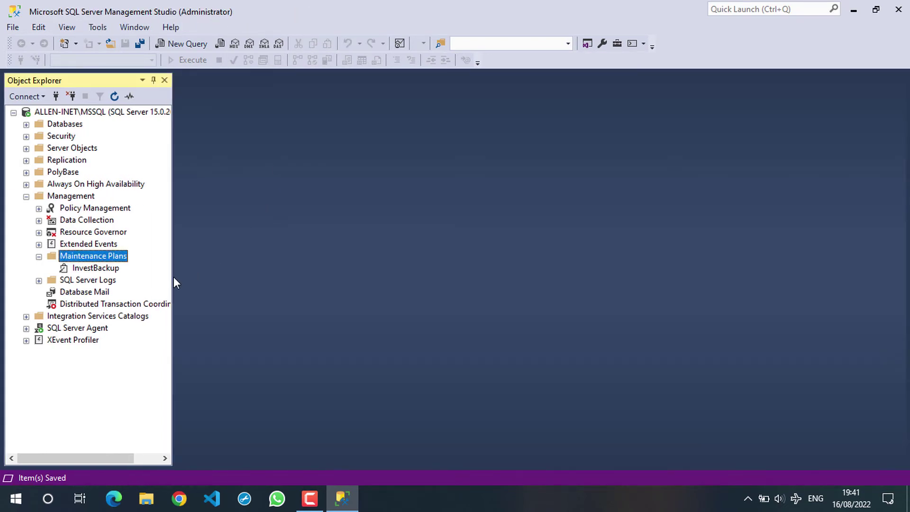
pyautogui.click(114, 97)
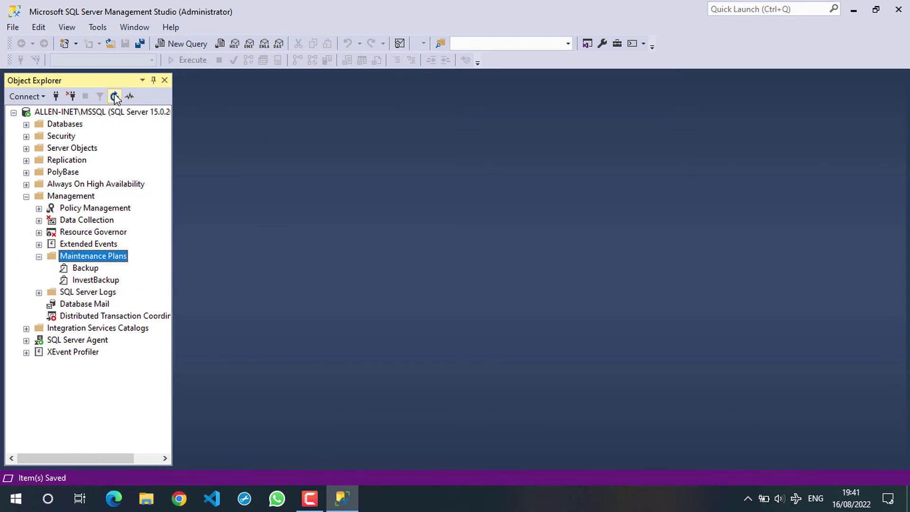
# Execute the Backup maintenance plan manually and close the execution report
pyautogui.rightClick(79, 273)
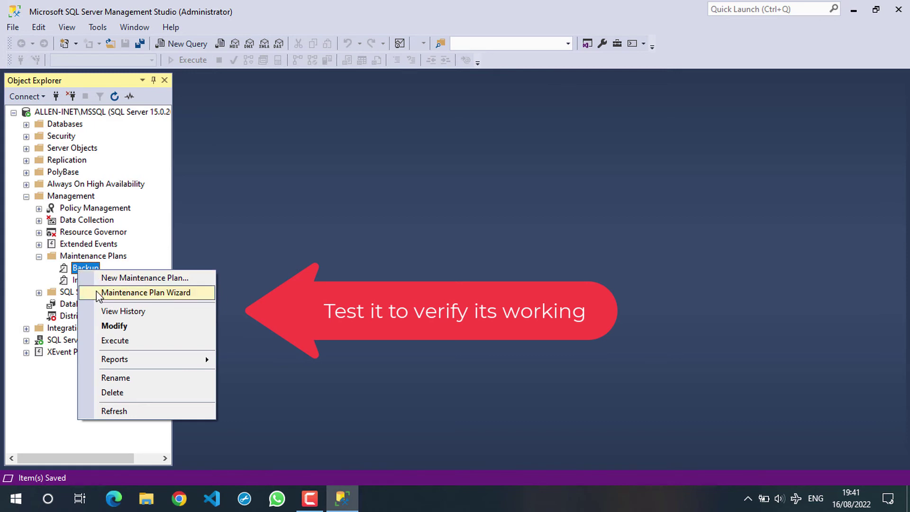
pyautogui.click(115, 340)
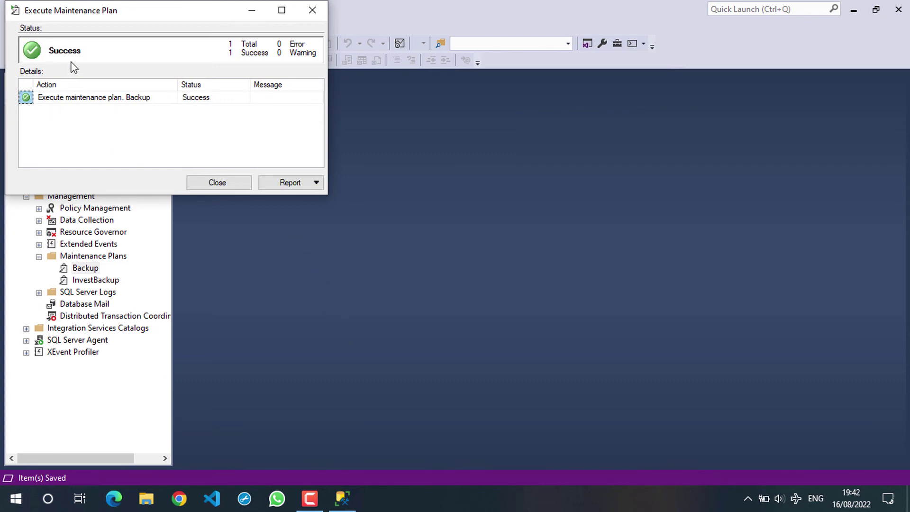
pyautogui.click(211, 182)
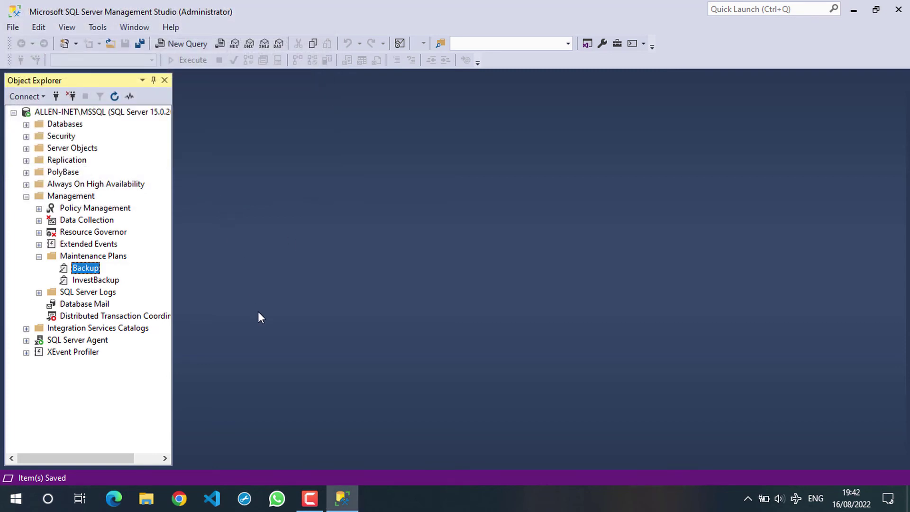
# Show the desktop, run the path E:\MSSQL to open it in File Explorer, and enter its SQL_BACKUP subfolder
pyautogui.press('super+d')
pyautogui.press('super+r')
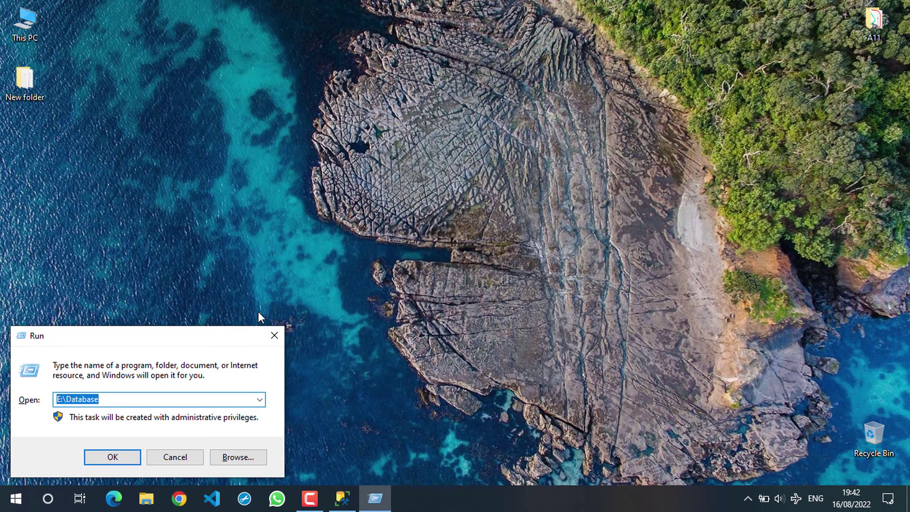
pyautogui.write('E')
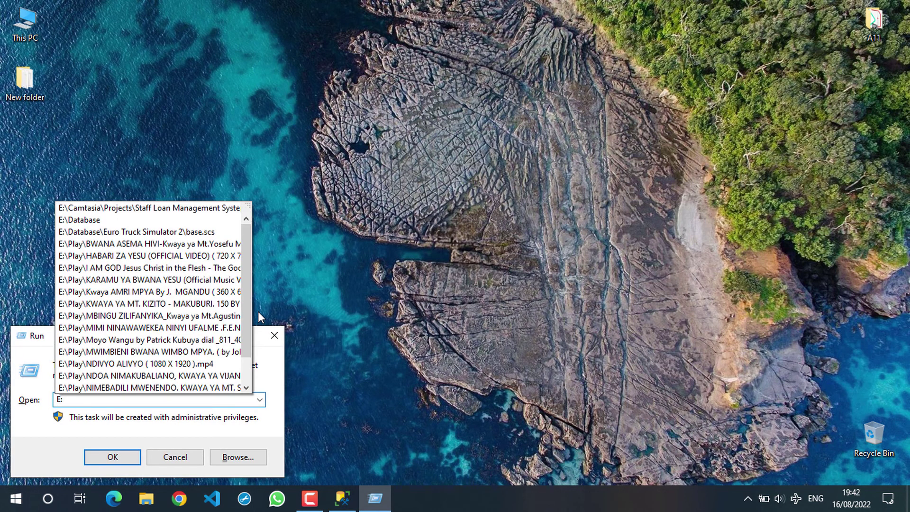
pyautogui.write(':\\MYS')
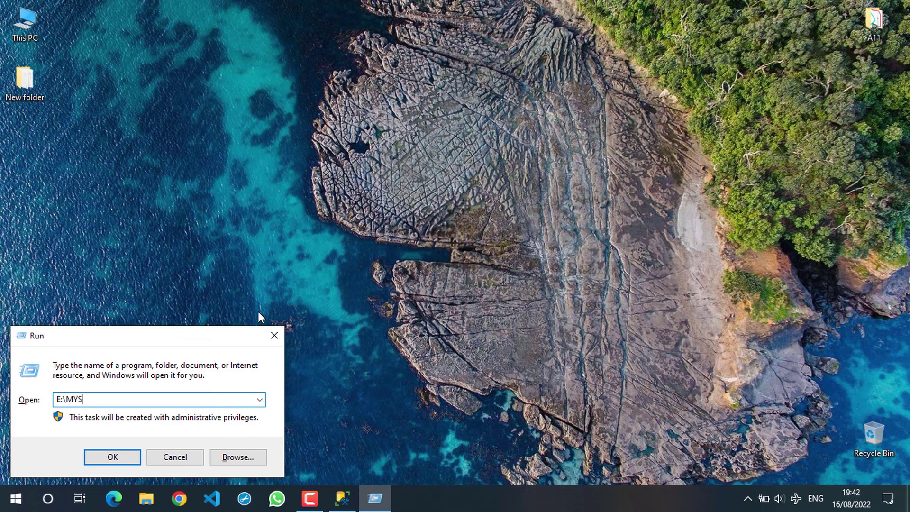
pyautogui.press('BackSpace')
pyautogui.press('BackSpace')
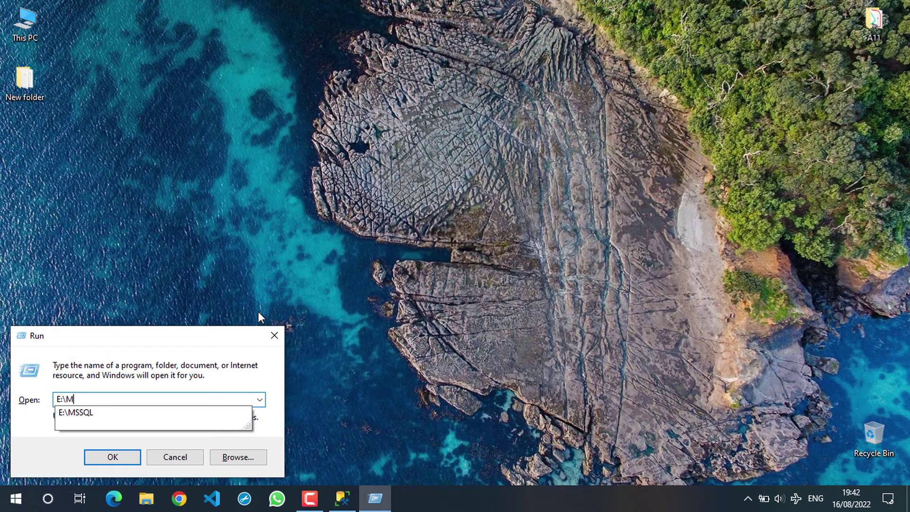
pyautogui.write('SS')
pyautogui.press('Down')
pyautogui.press('Return')
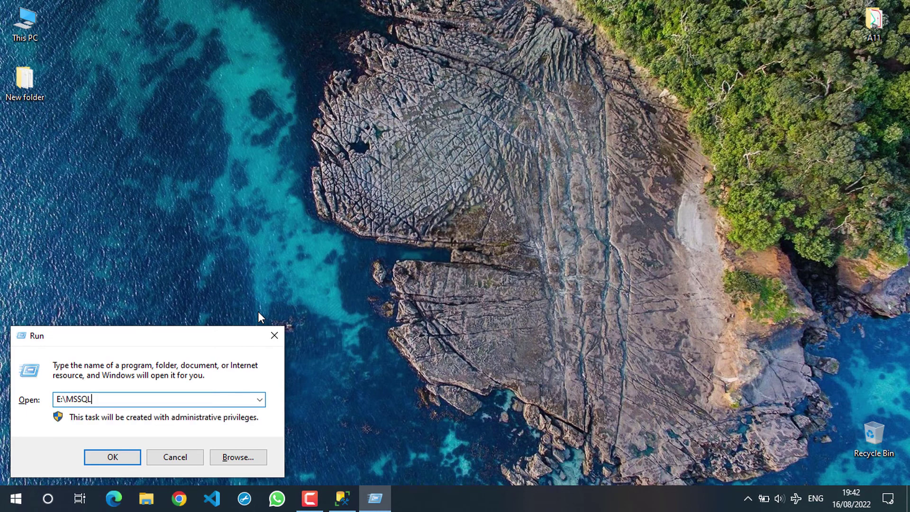
pyautogui.press('Return')
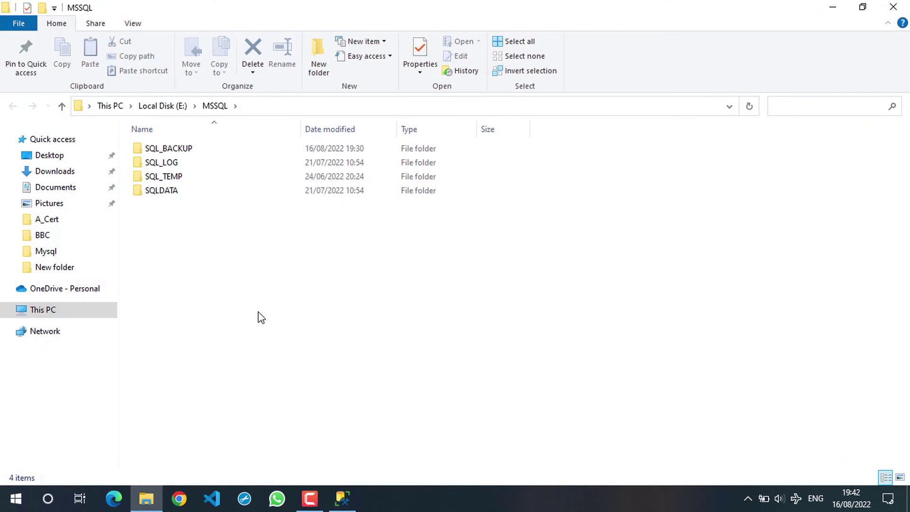
pyautogui.click(189, 148)
pyautogui.doubleClick(190, 148)
pyautogui.click(189, 148)
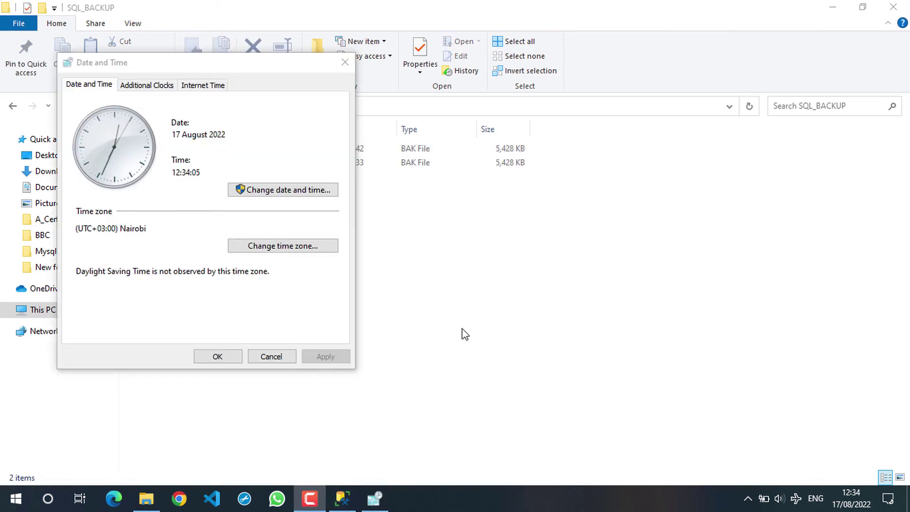
# Change the Windows system date to 18 August 2022 and the time to 12:29
pyautogui.click(249, 190)
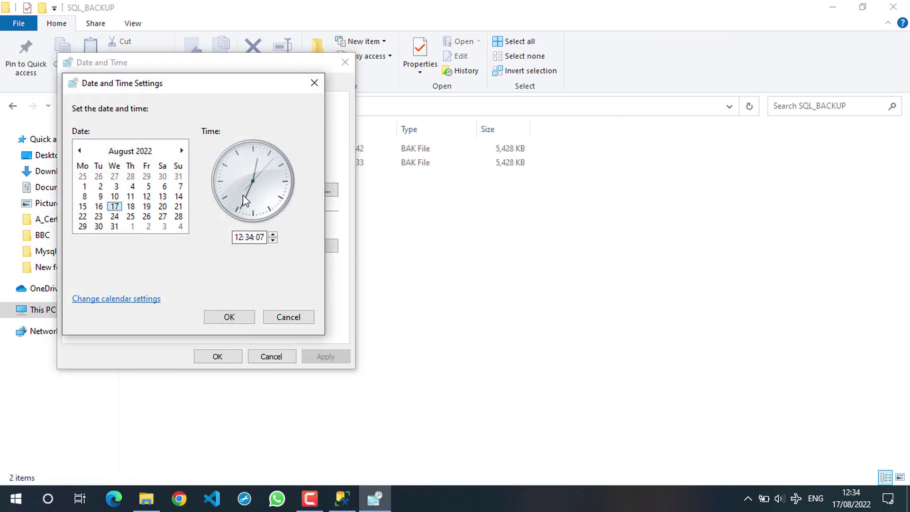
pyautogui.click(130, 206)
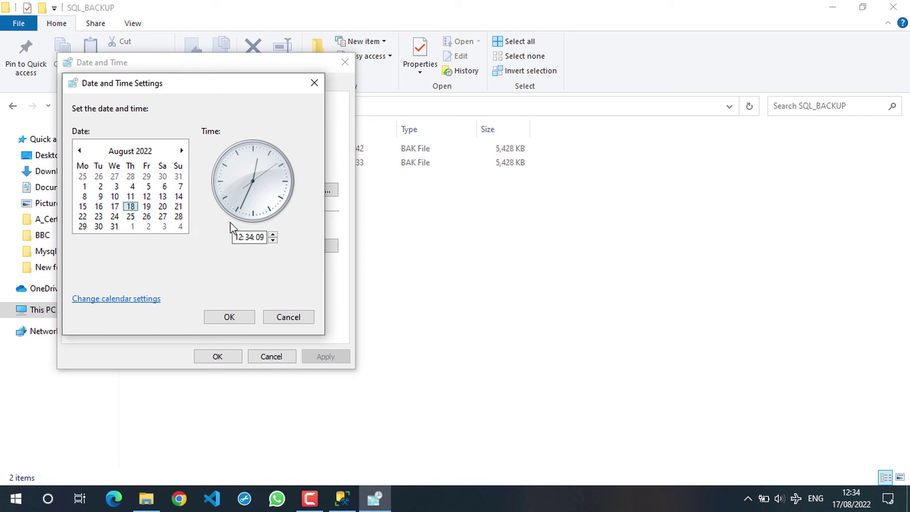
pyautogui.click(242, 238)
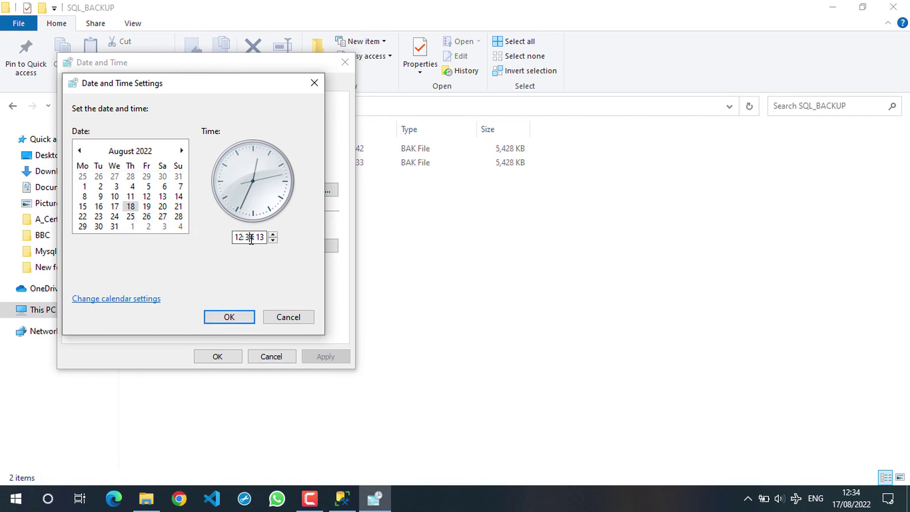
pyautogui.press('BackSpace')
pyautogui.press('BackSpace')
pyautogui.write('29')
pyautogui.click(231, 317)
# Refresh the SQL_BACKUP folder and check its investment backup files for one from the scheduled run
pyautogui.rightClick(642, 219)
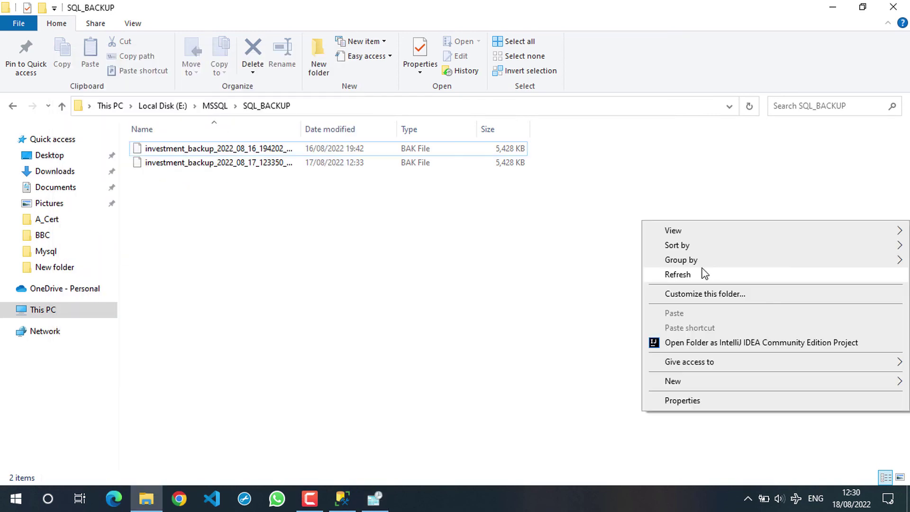
pyautogui.click(701, 270)
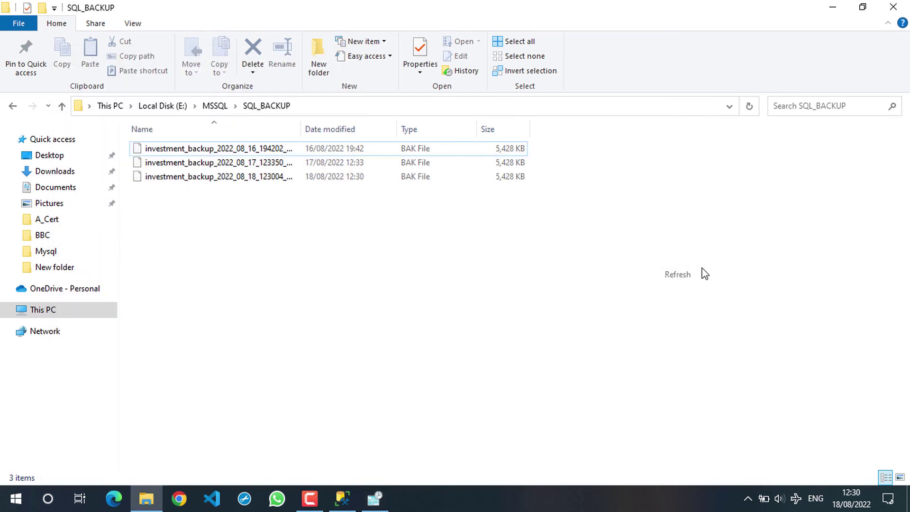
pyautogui.click(241, 180)
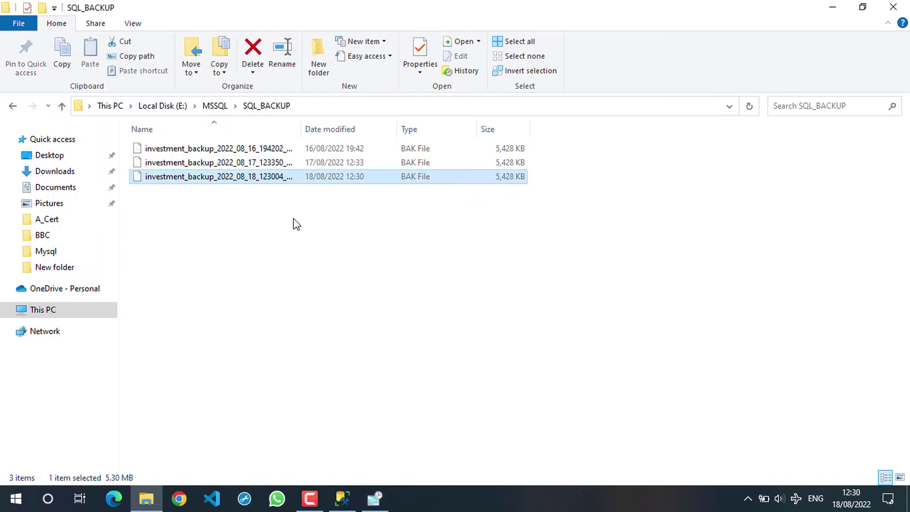
pyautogui.click(267, 160)
pyautogui.click(268, 149)
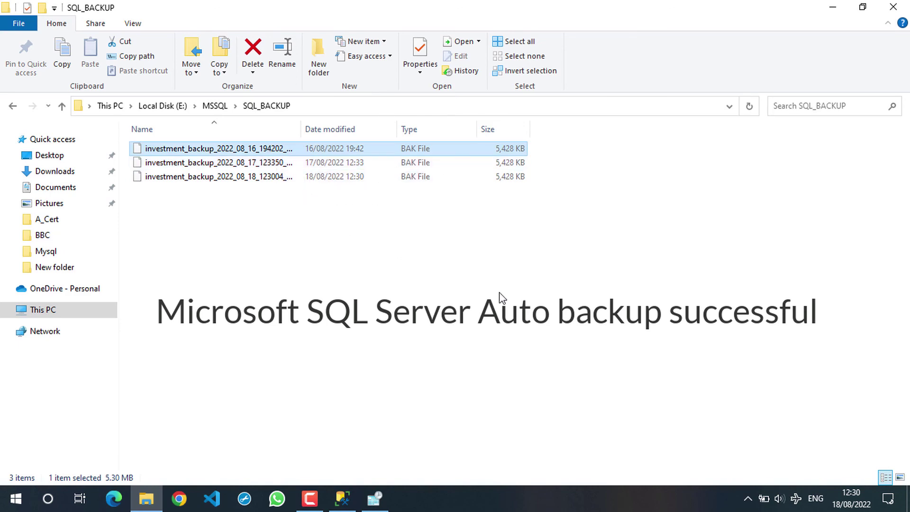